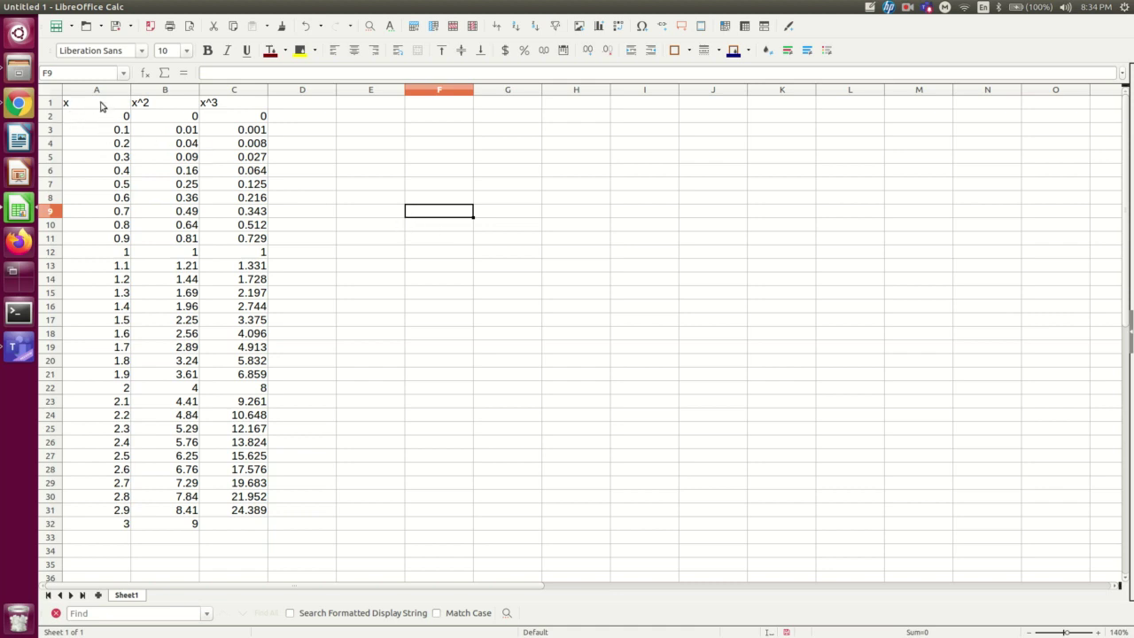
Select the x, x^2 and x^3 value ranges in columns A, B and C.
left_click_drag(101, 108, 120, 529)
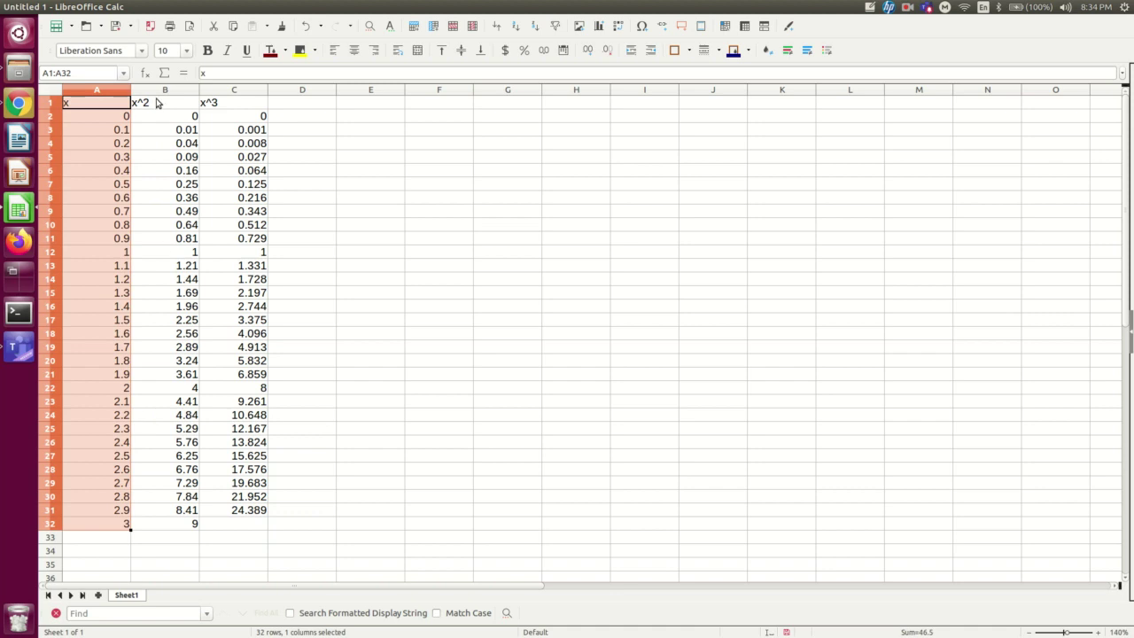
left_click_drag(157, 103, 190, 529)
left_click_drag(234, 105, 257, 523)
Give the empty cell C32 below the x^3 values a red background.
left_click(279, 511)
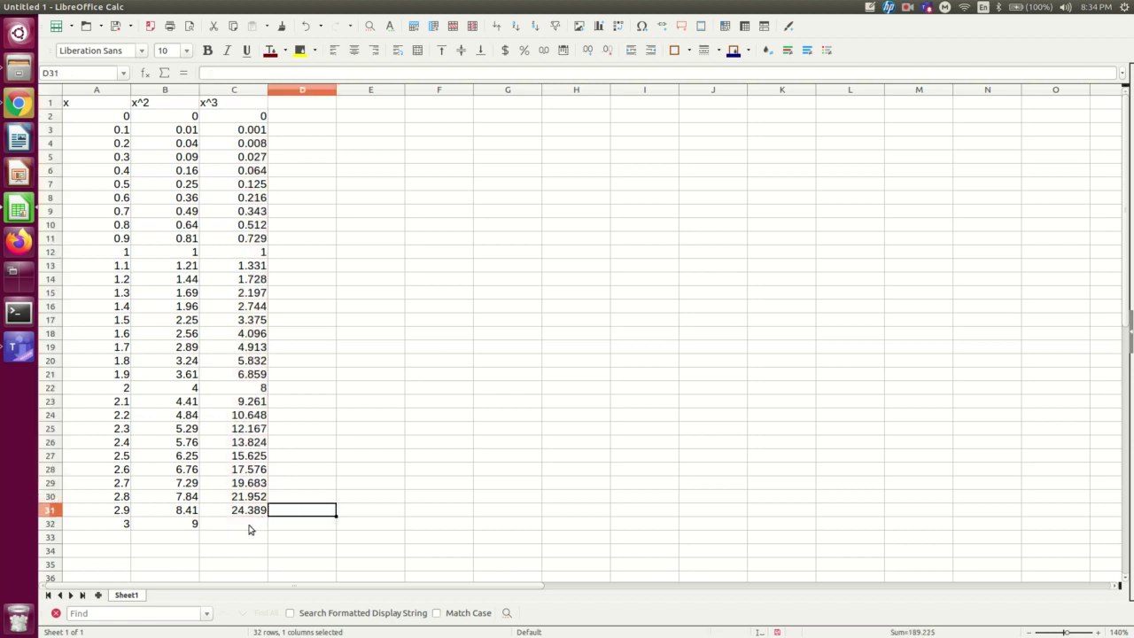
left_click(252, 527)
left_click(314, 51)
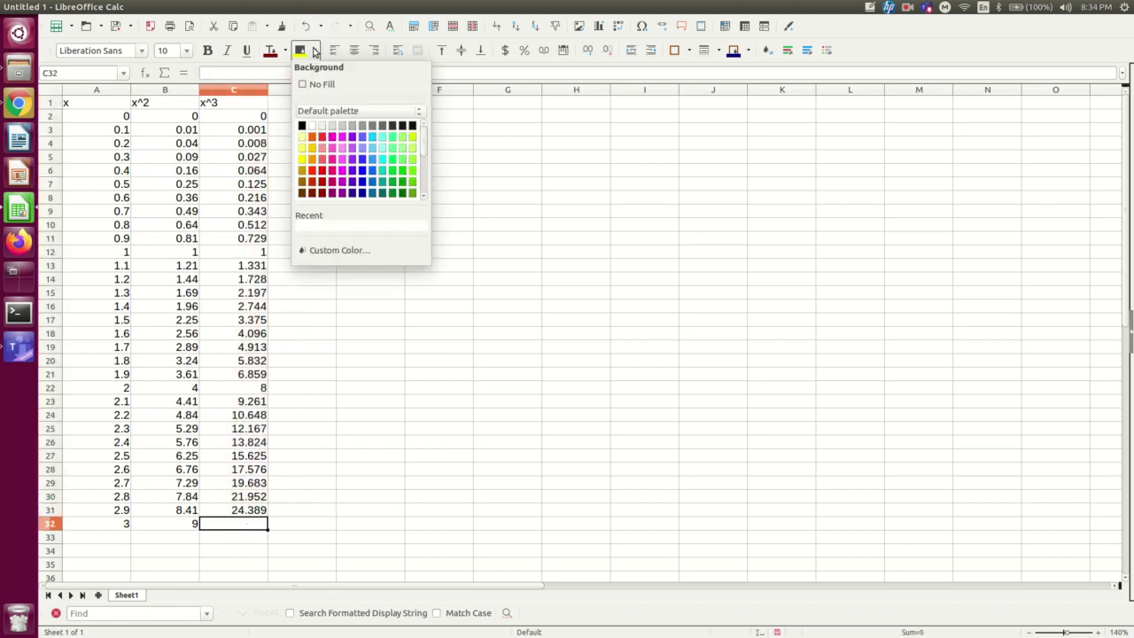
left_click(321, 137)
left_click(294, 538)
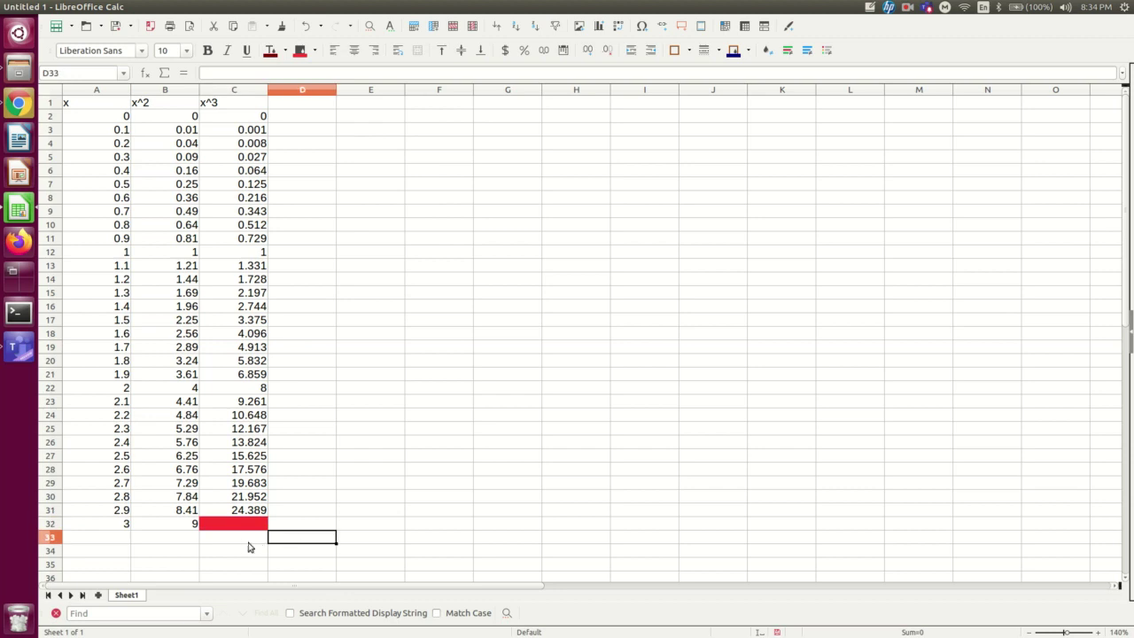
left_click(245, 527)
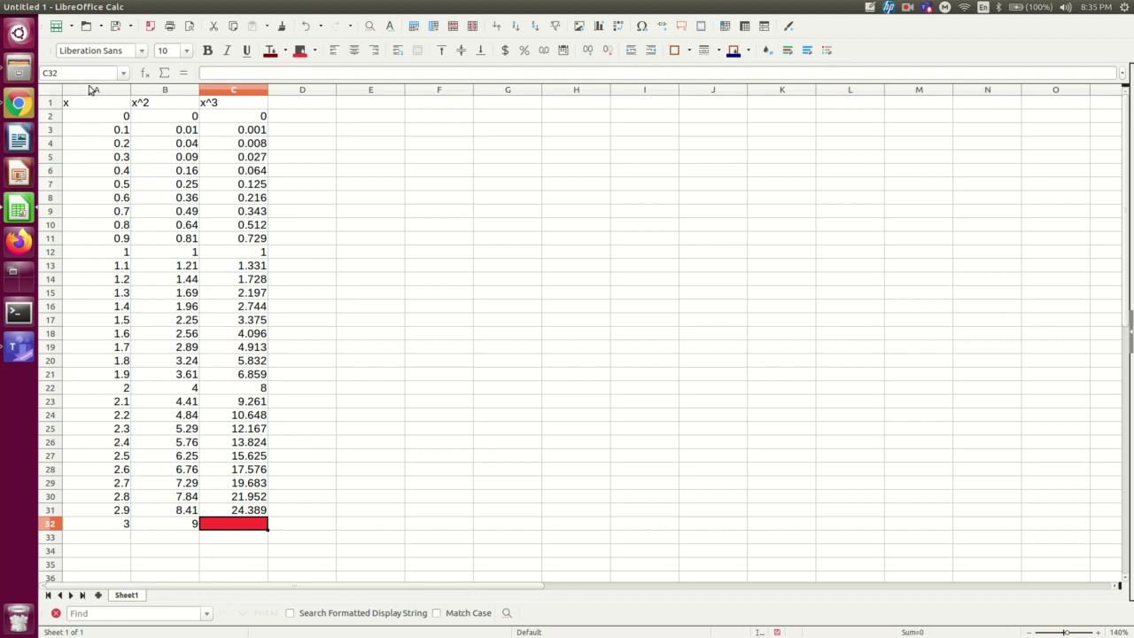
Select the x^3 column, then the x column, then clear the selection.
left_click(250, 91)
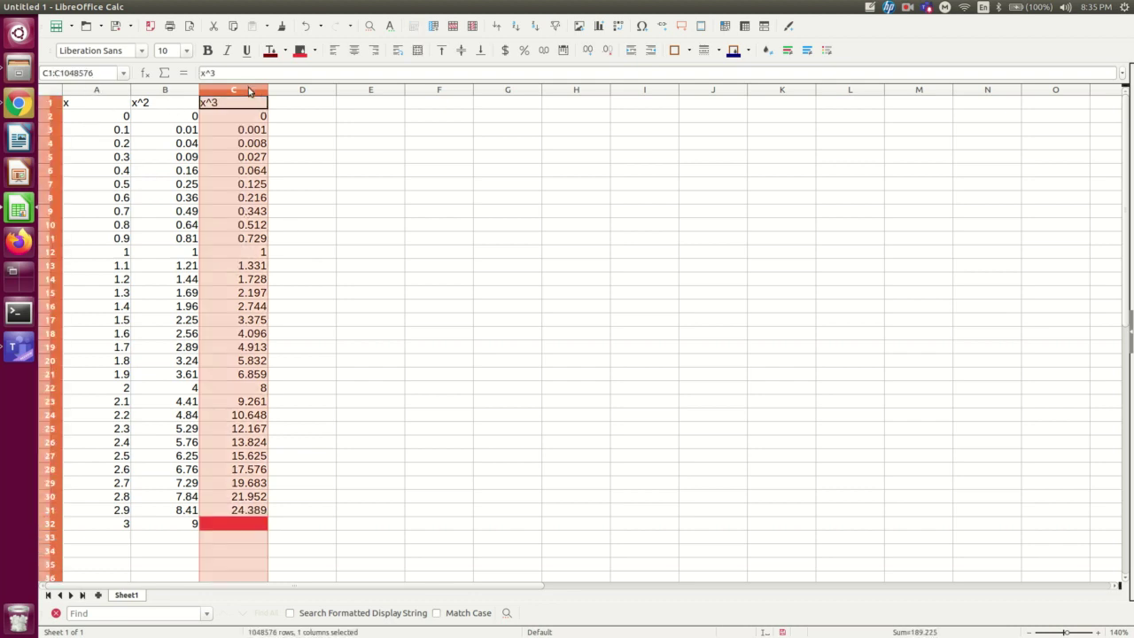
left_click(112, 92)
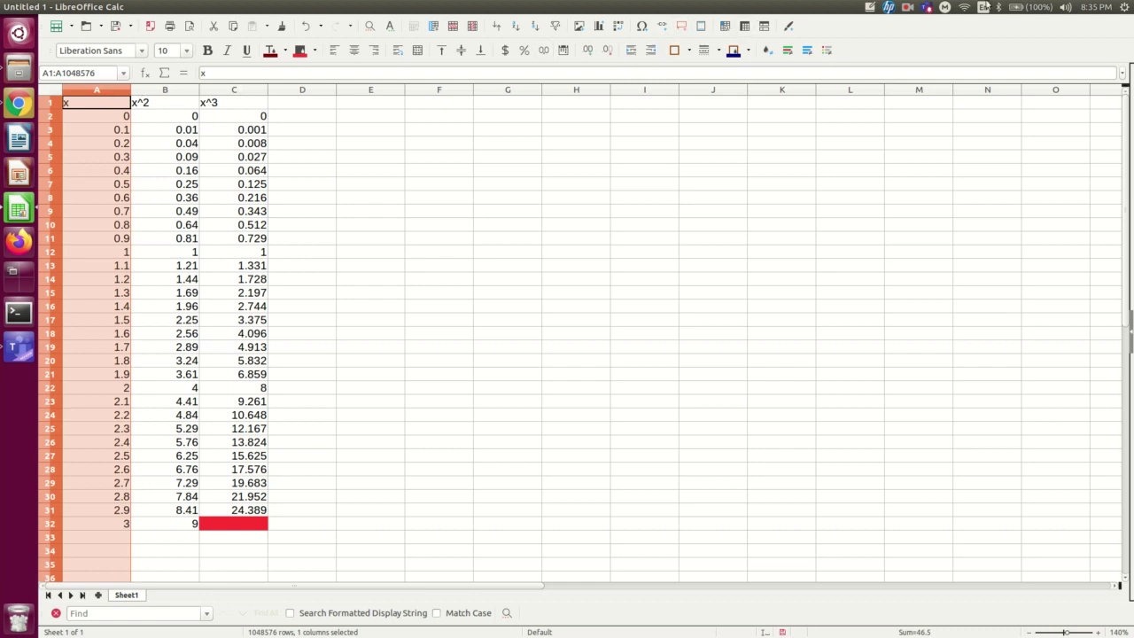
left_click(302, 224)
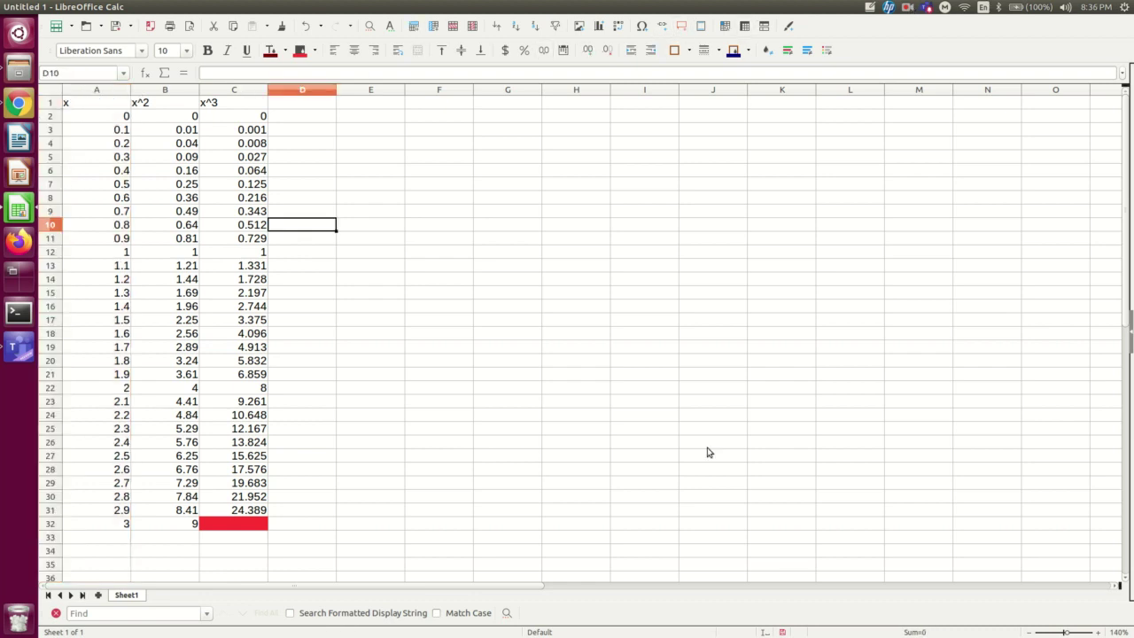
left_click(99, 90)
left_click_drag(99, 90, 143, 91)
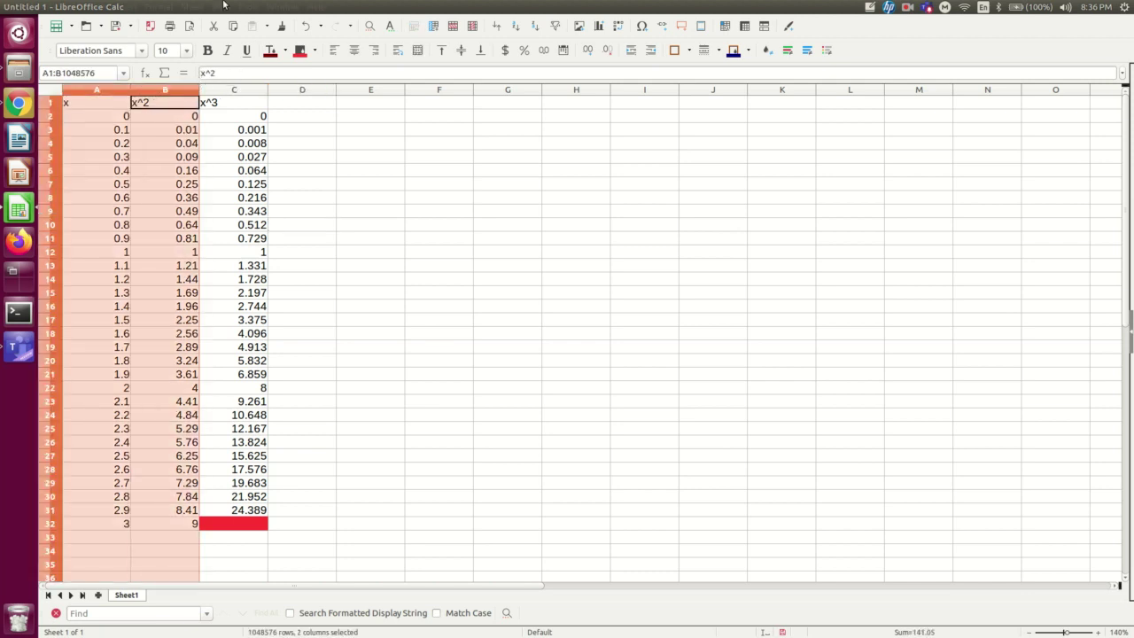
left_click(132, 8)
left_click(135, 47)
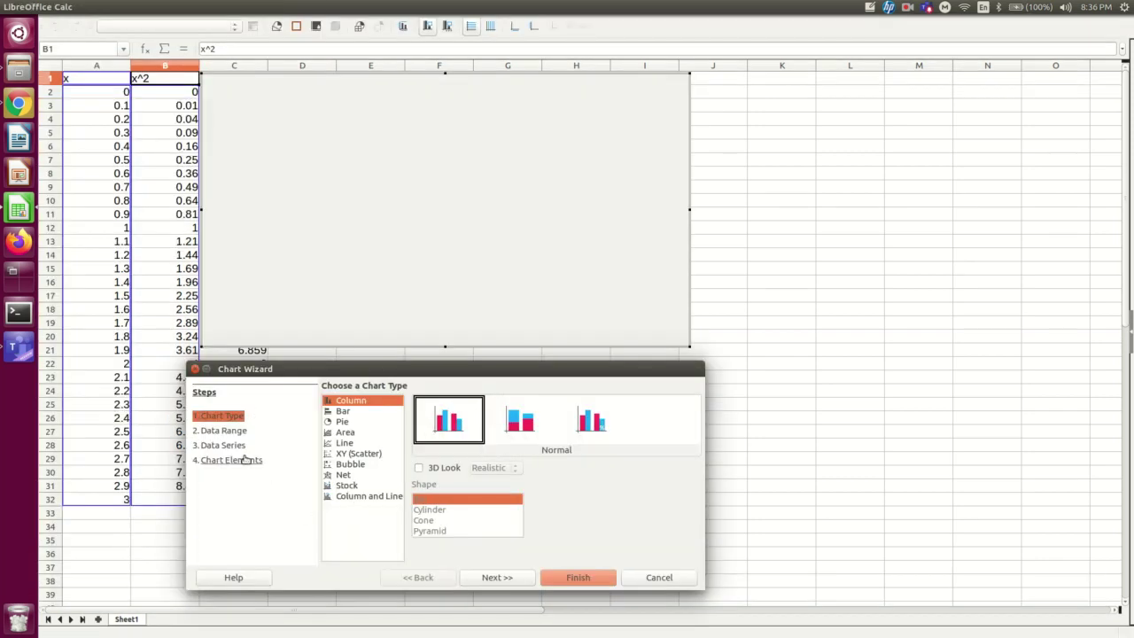
left_click(350, 454)
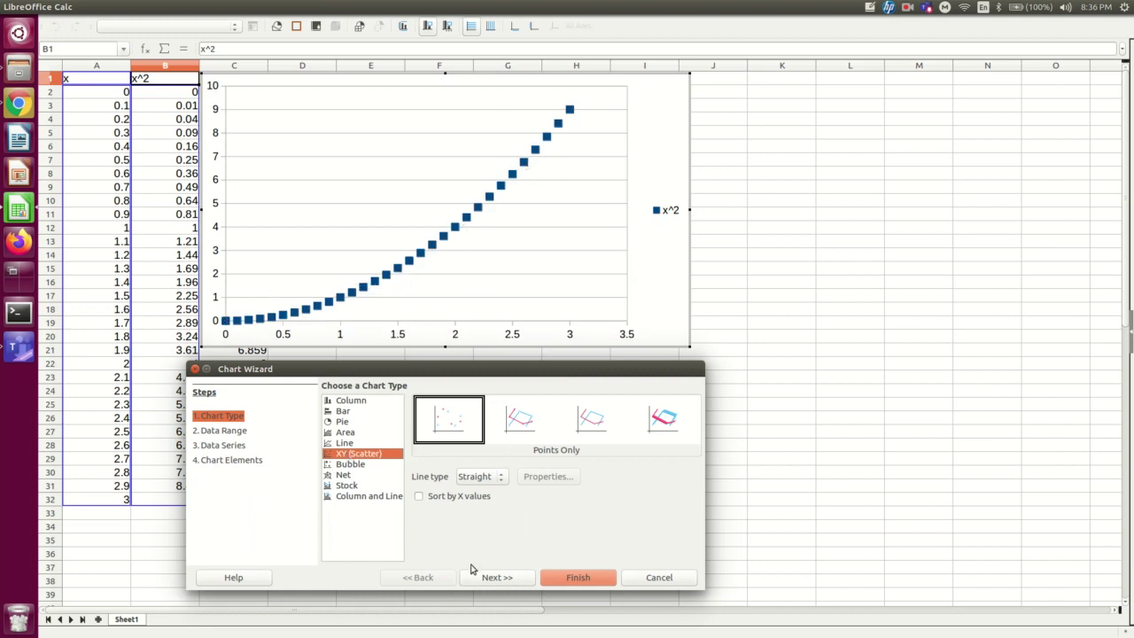
left_click(681, 581)
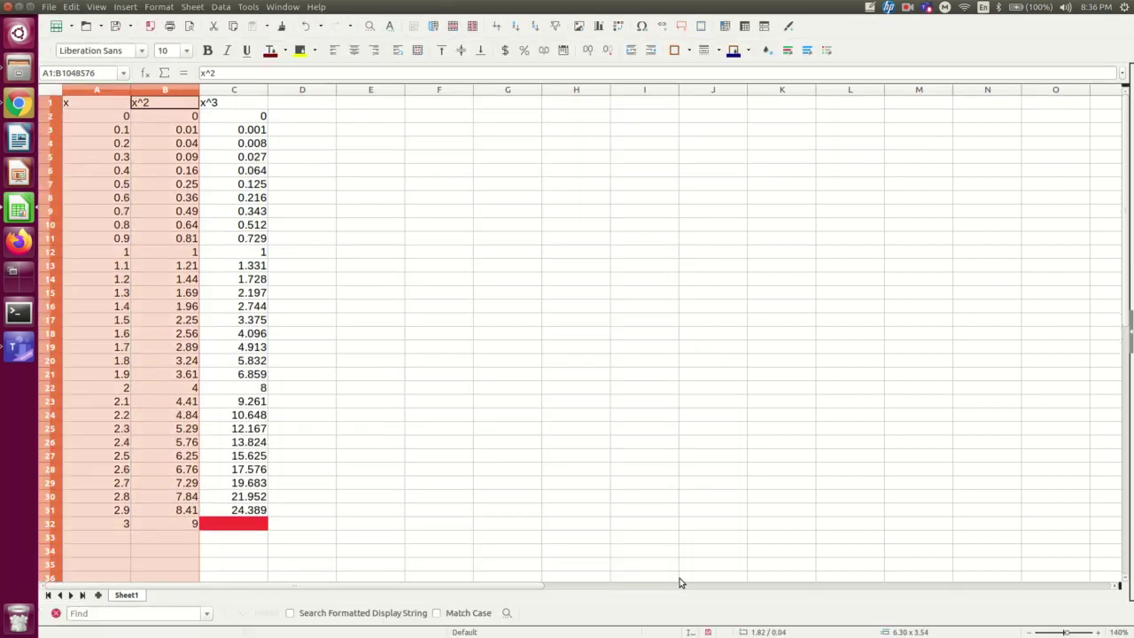
Discard the pending chart and select the whole x and x^3 columns together.
left_click(332, 228)
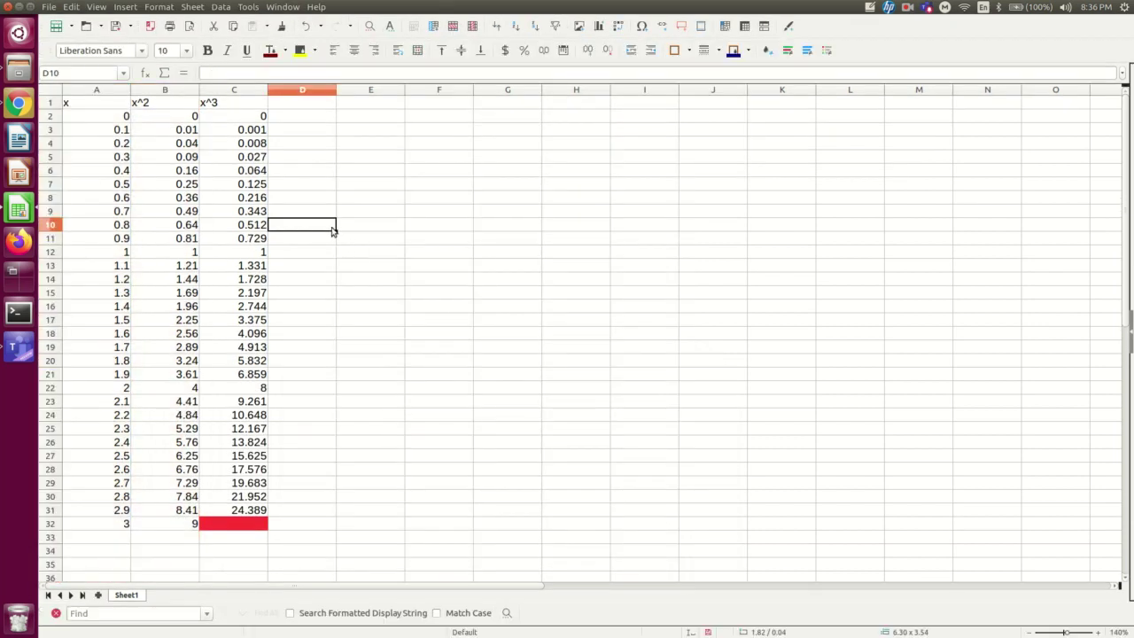
left_click(100, 91)
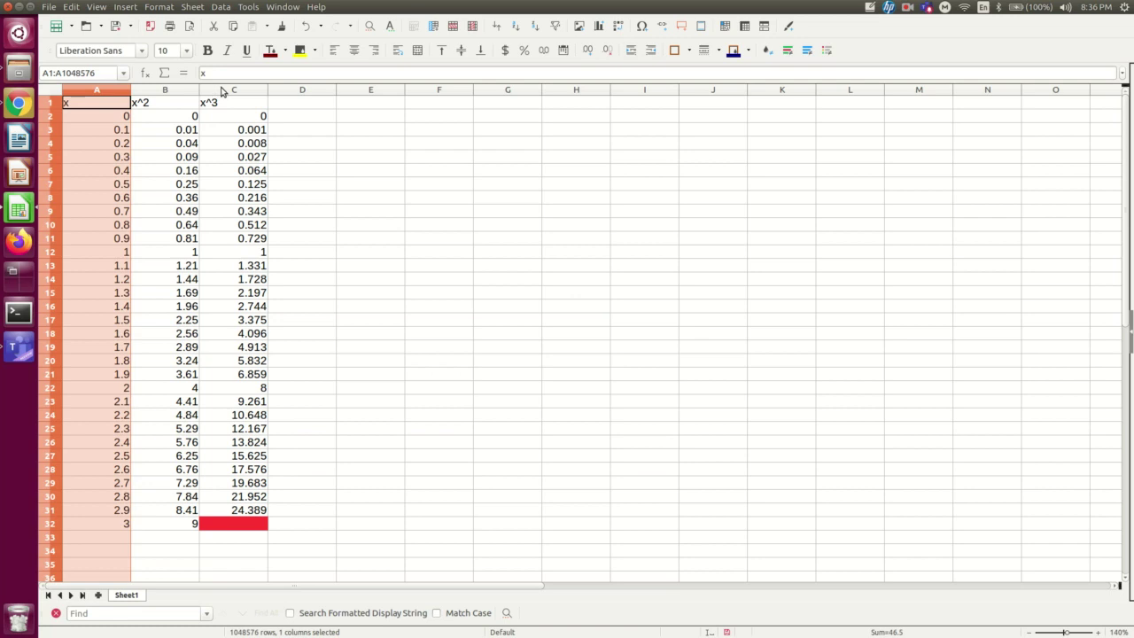
left_click(250, 90, "ctrl")
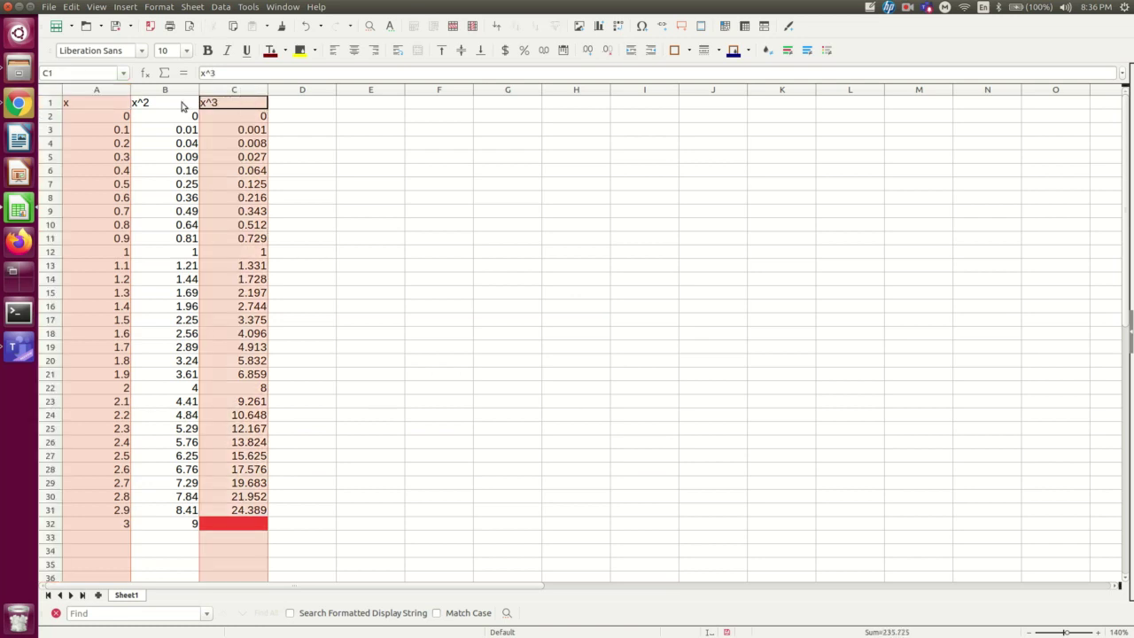
Start an XY (Scatter) chart from columns A and C.
left_click(132, 6)
left_click(139, 48)
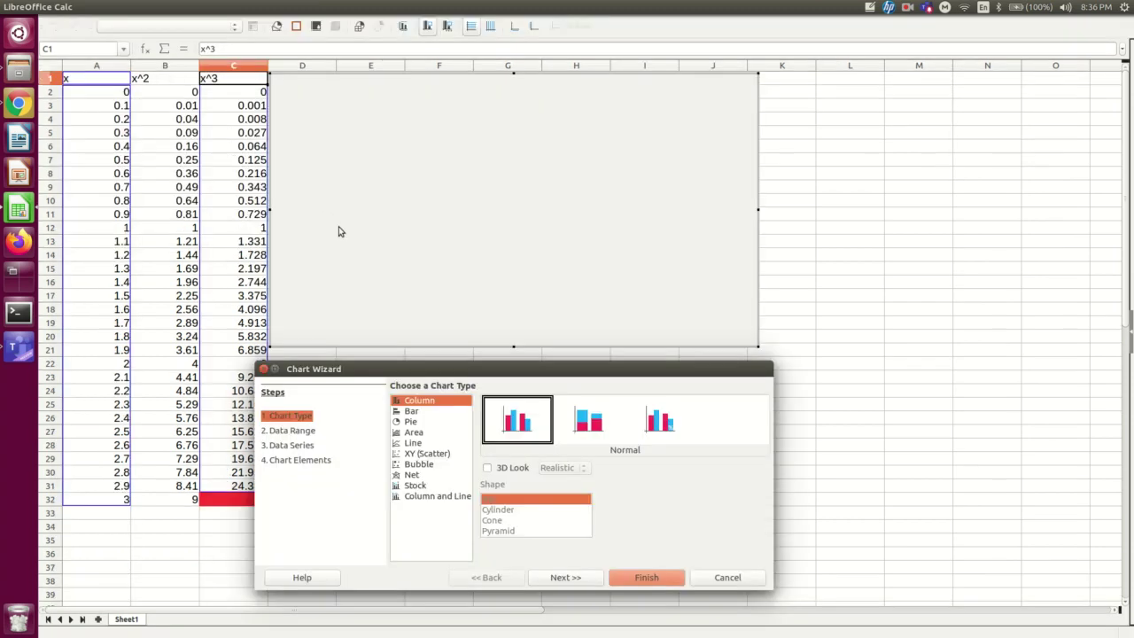
left_click(413, 454)
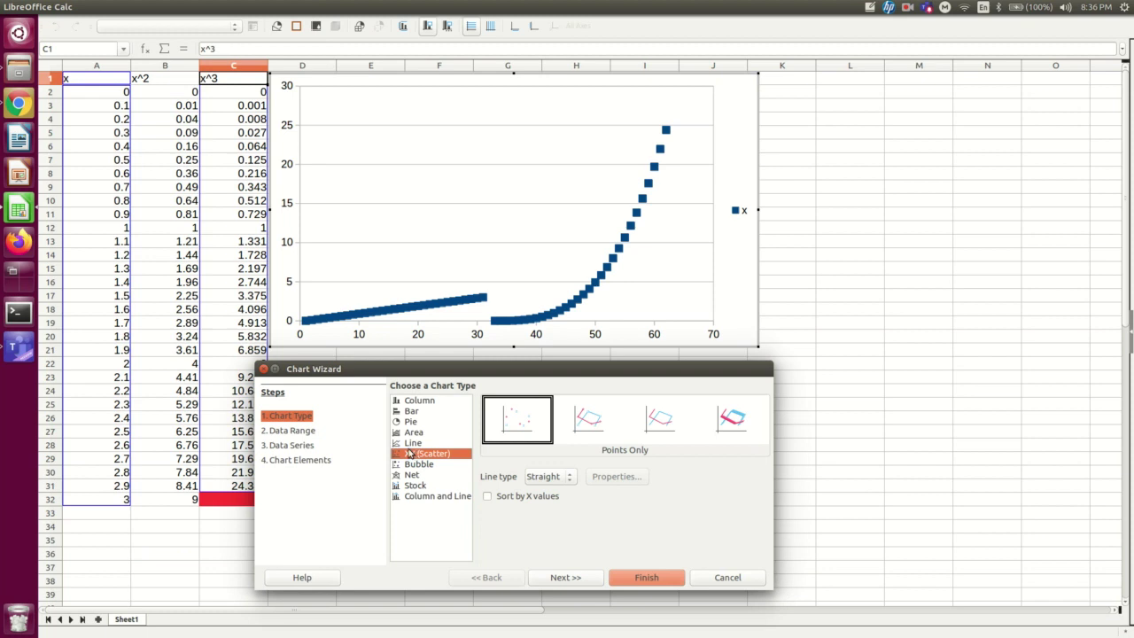
left_click(296, 460)
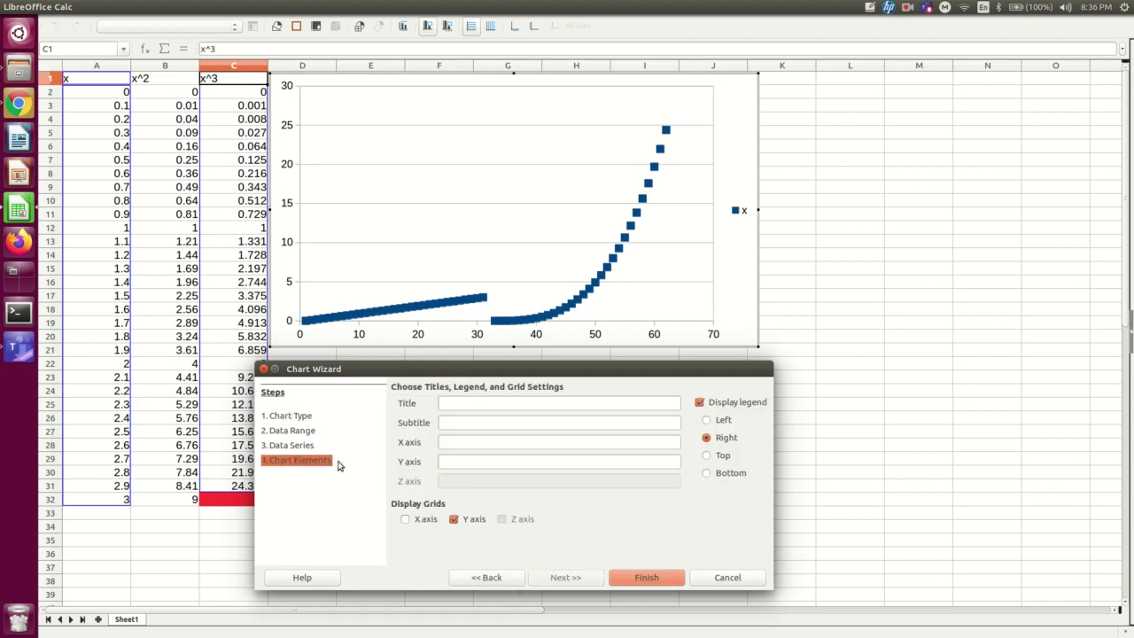
Title the chart 'Something is wrong...' with '??' axis titles, no legend, and finish.
left_click(484, 404)
type("Something is wrong...")
left_click(496, 448)
type("??")
left_click(495, 457)
type("??")
left_click(700, 402)
left_click(647, 576)
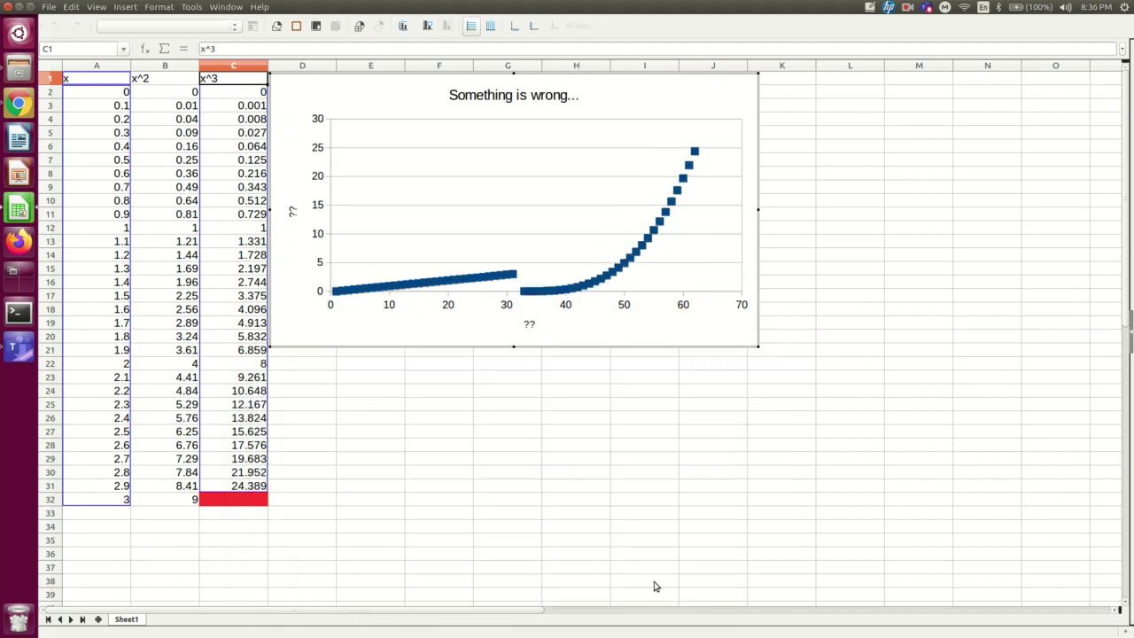
left_click(848, 169)
left_click(844, 351)
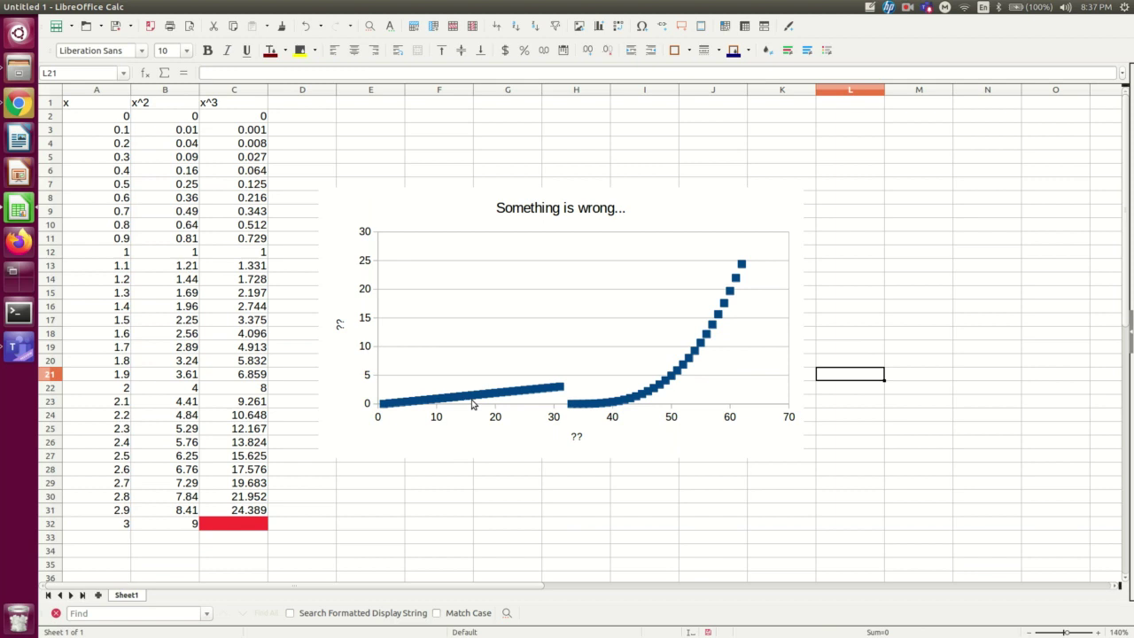
left_click_drag(94, 104, 101, 523)
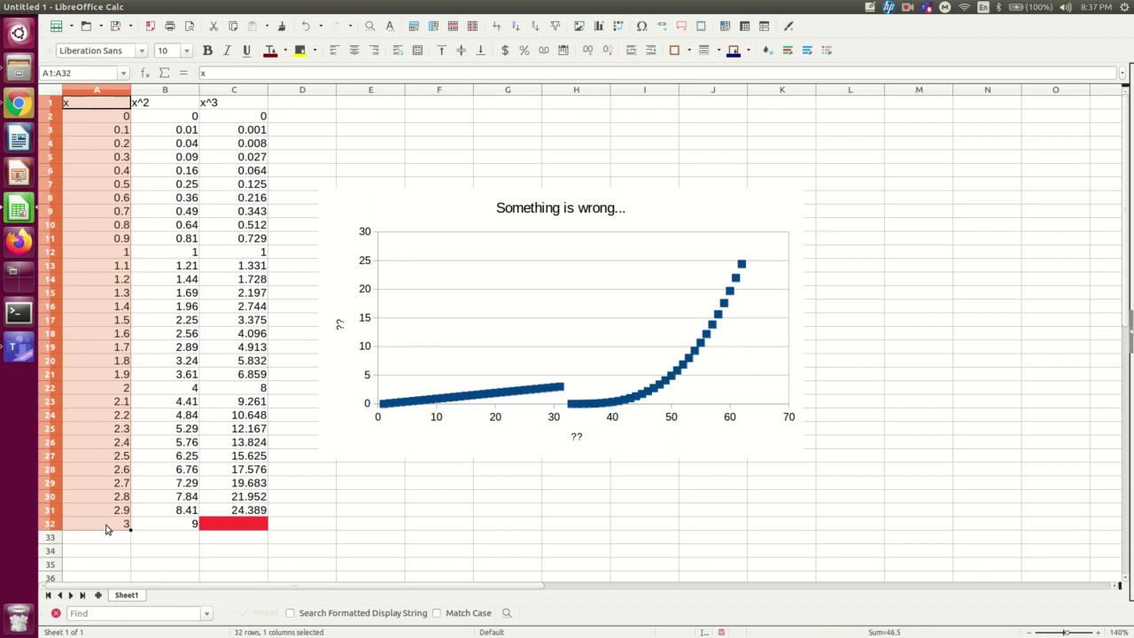
left_click(108, 530)
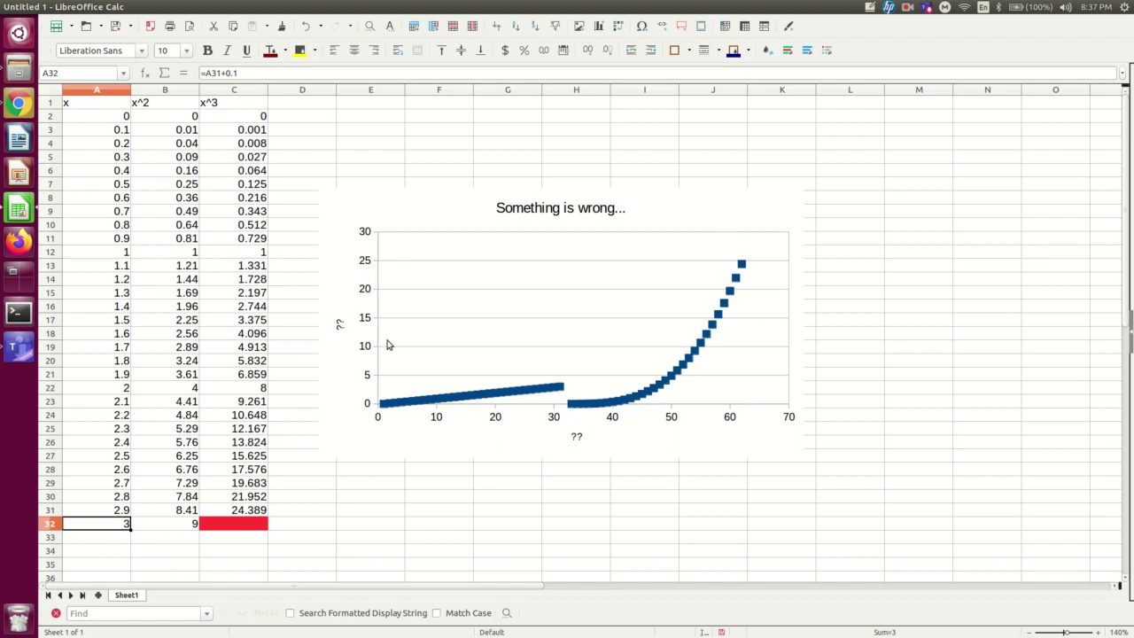
left_click_drag(293, 509, 298, 497)
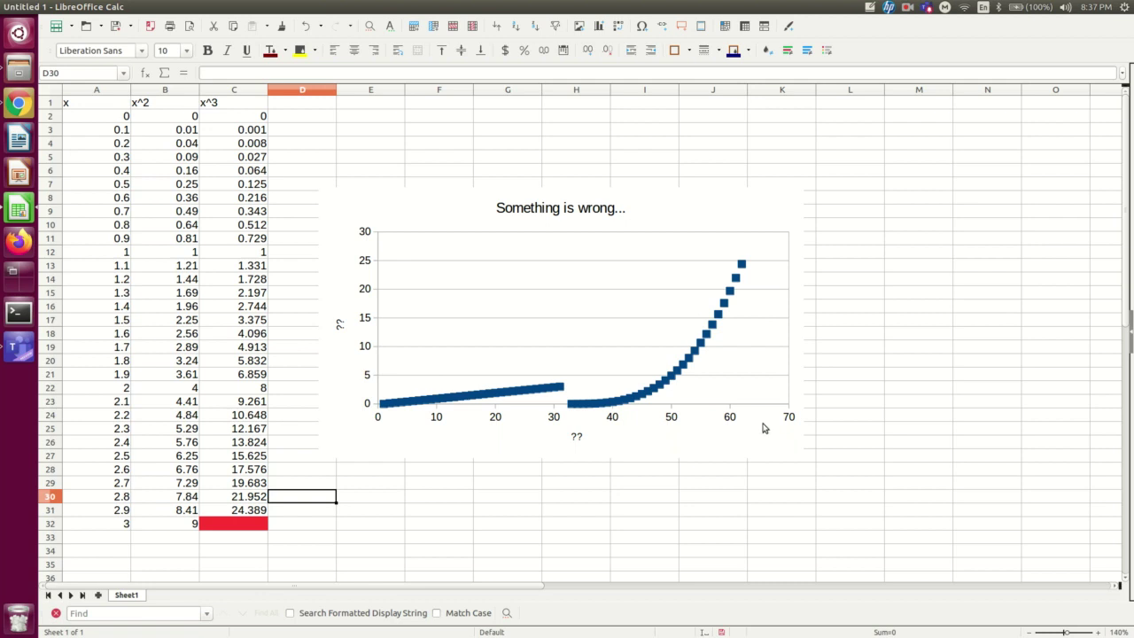
Delete the 'Something is wrong...' chart and inspect cells A32 and D29.
left_click(653, 195)
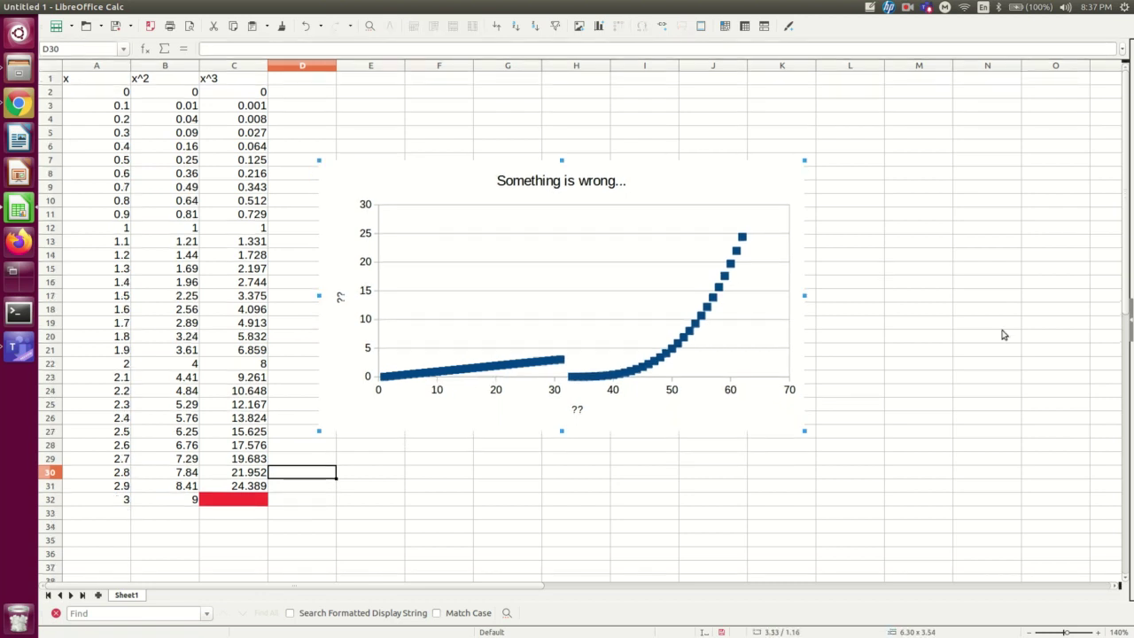
key("Delete")
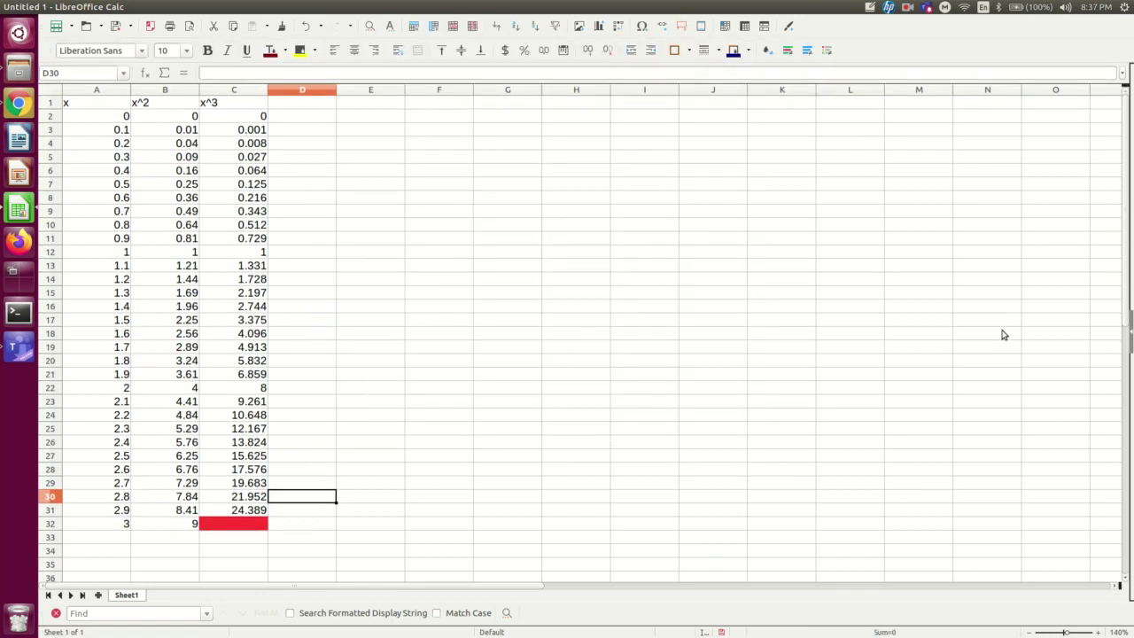
left_click(373, 223)
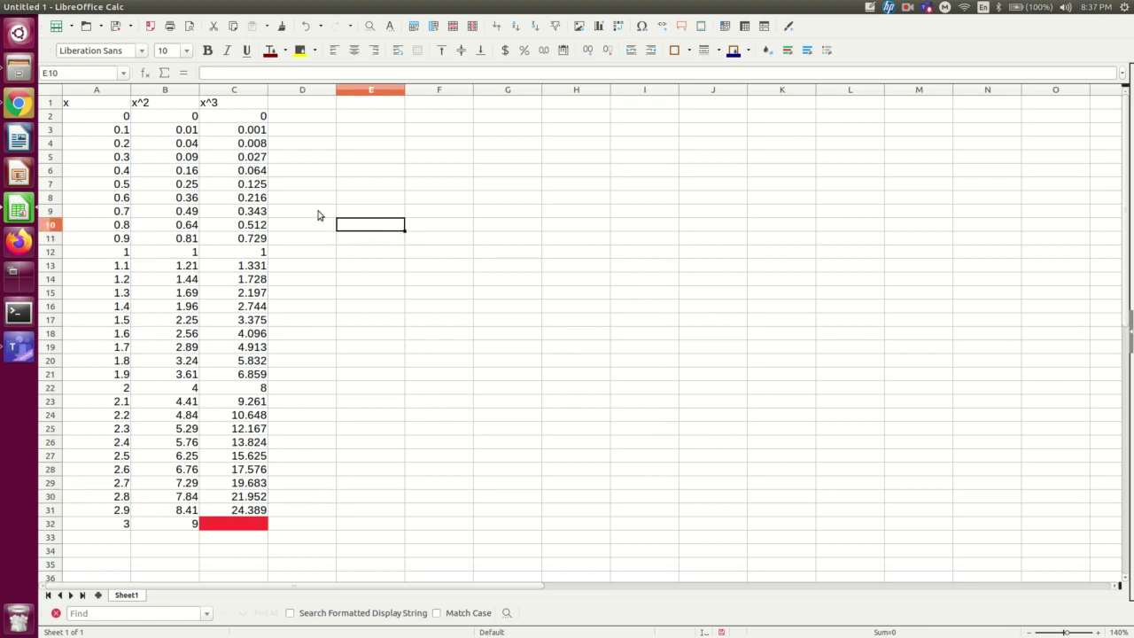
left_click(108, 525)
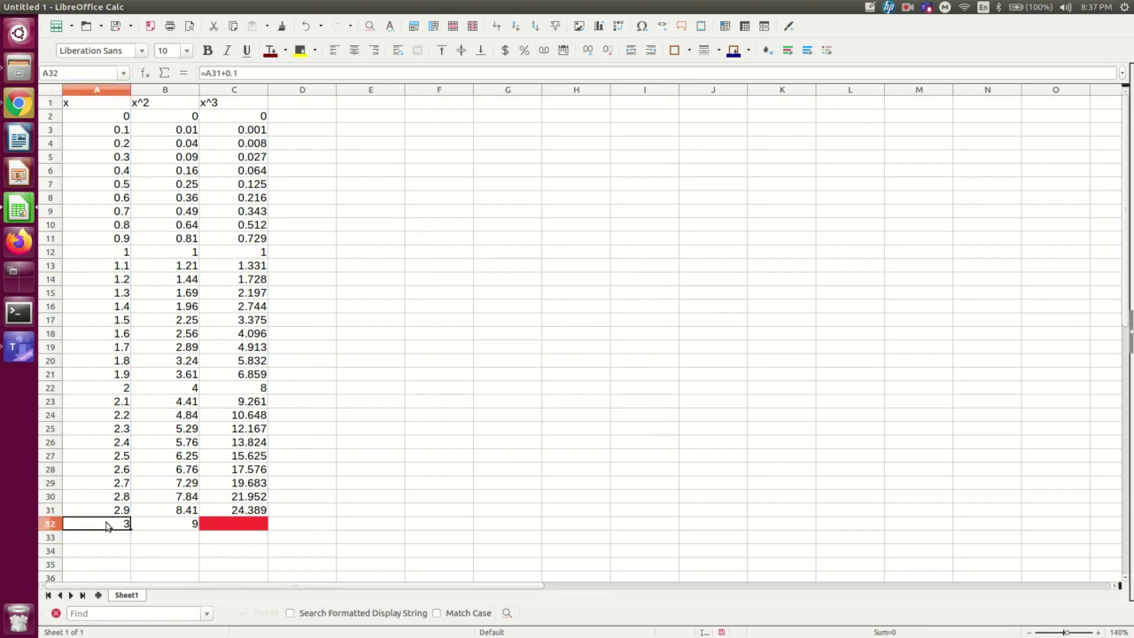
left_click(228, 524)
left_click(301, 483)
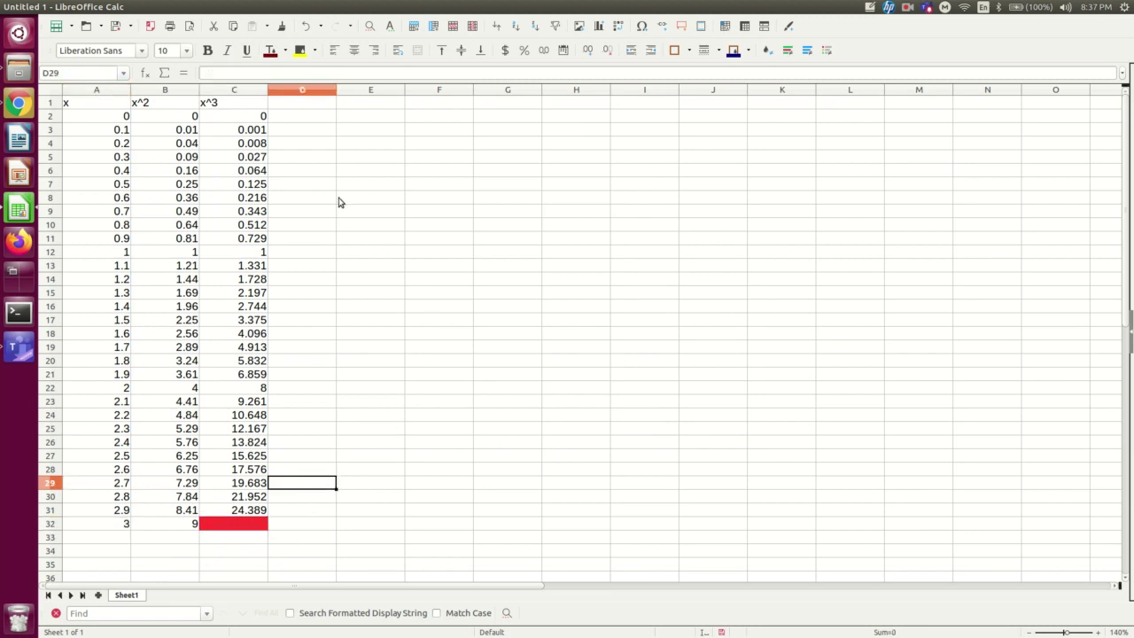
Select the x values in A1:A31 together with the x^3 values in C1:C31.
left_click(87, 94)
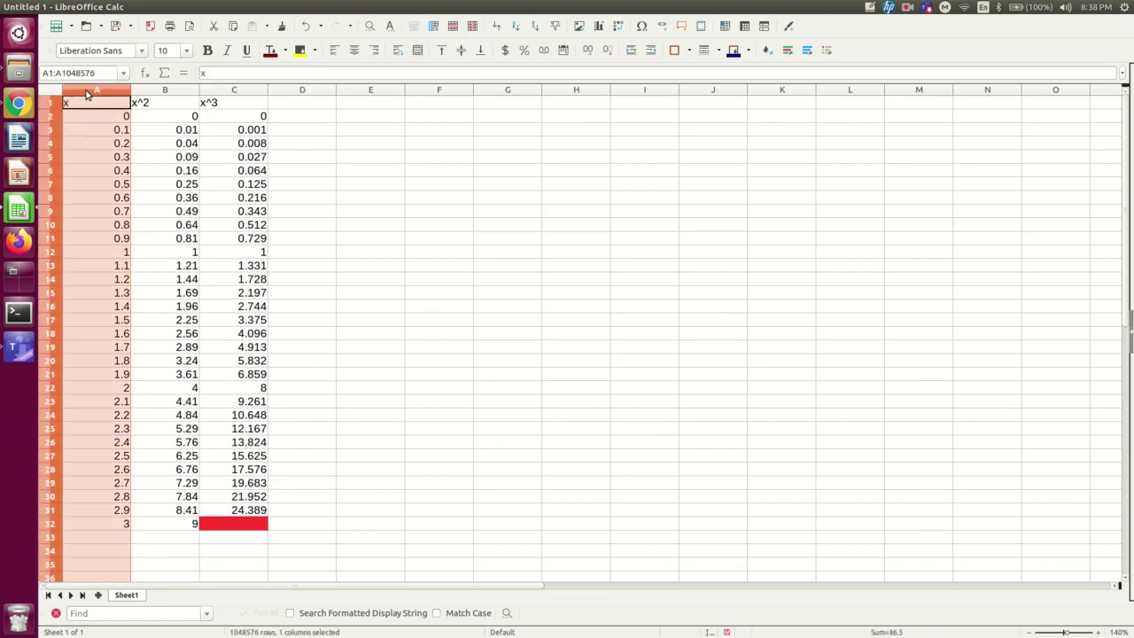
left_click(251, 94, "ctrl")
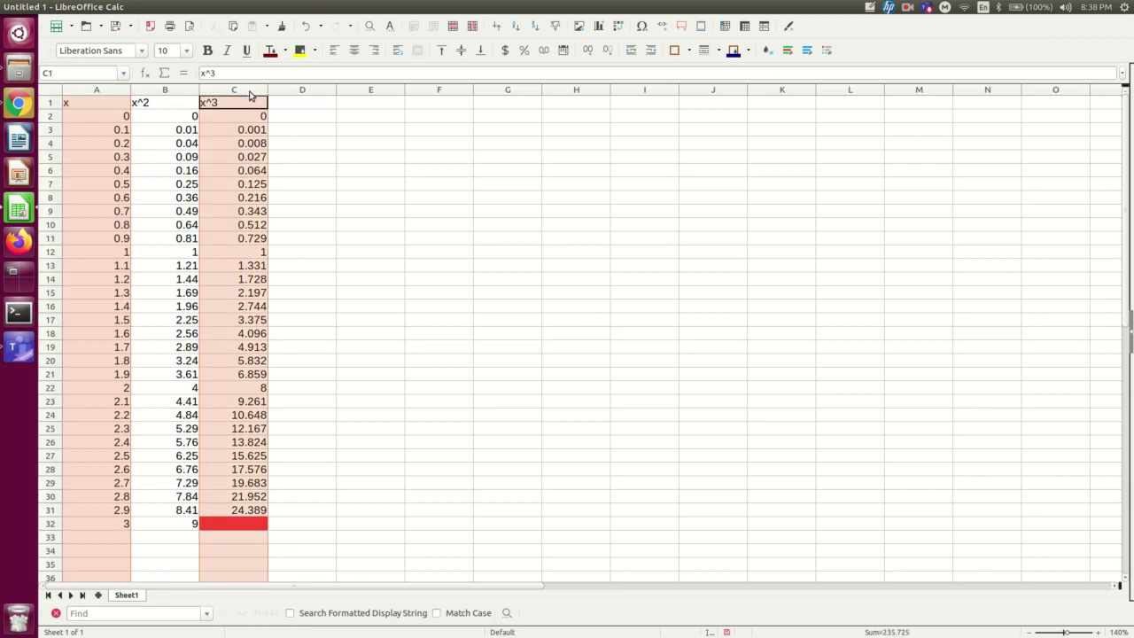
left_click(365, 174)
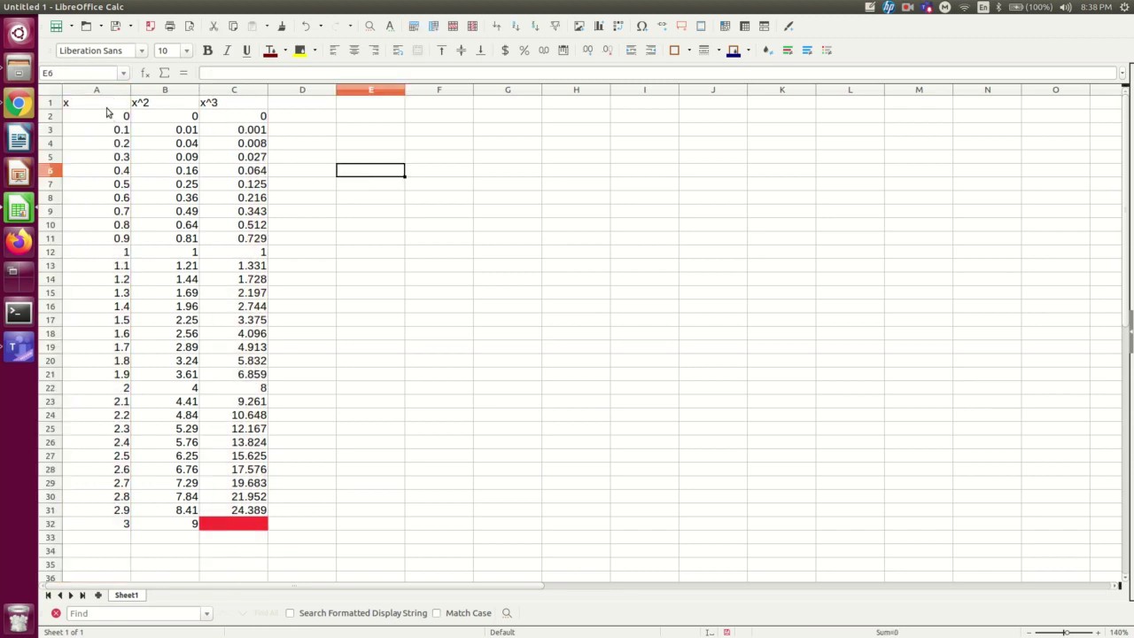
left_click_drag(103, 104, 93, 512)
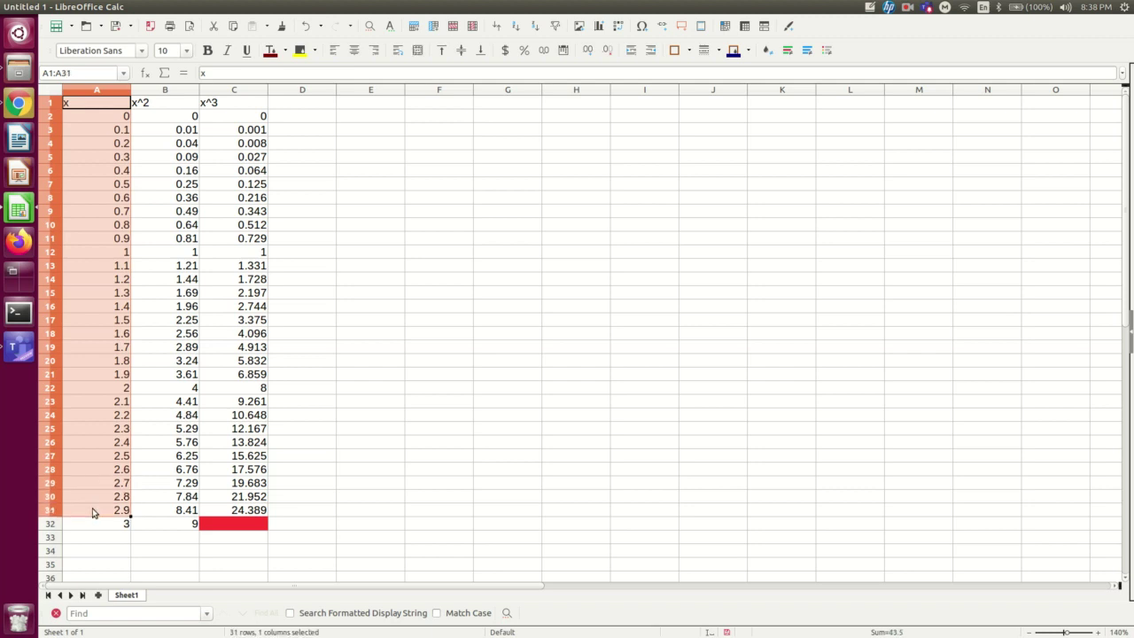
left_click_drag(248, 105, 236, 521, "ctrl")
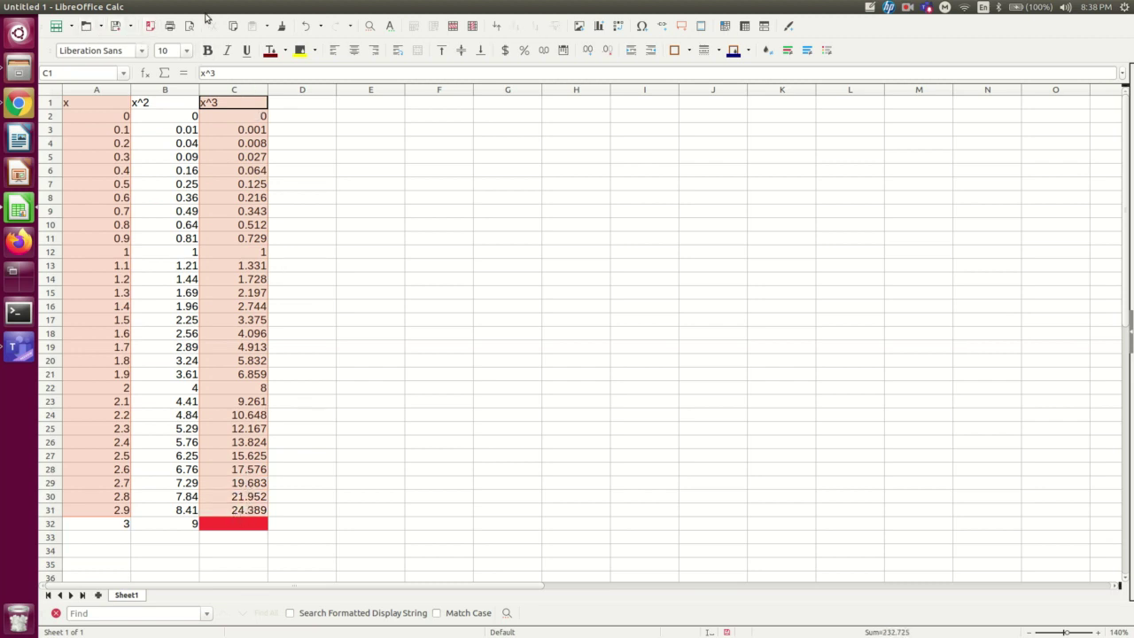
Start a new XY (Scatter) chart from the selected x and x^3 data.
left_click(135, 8)
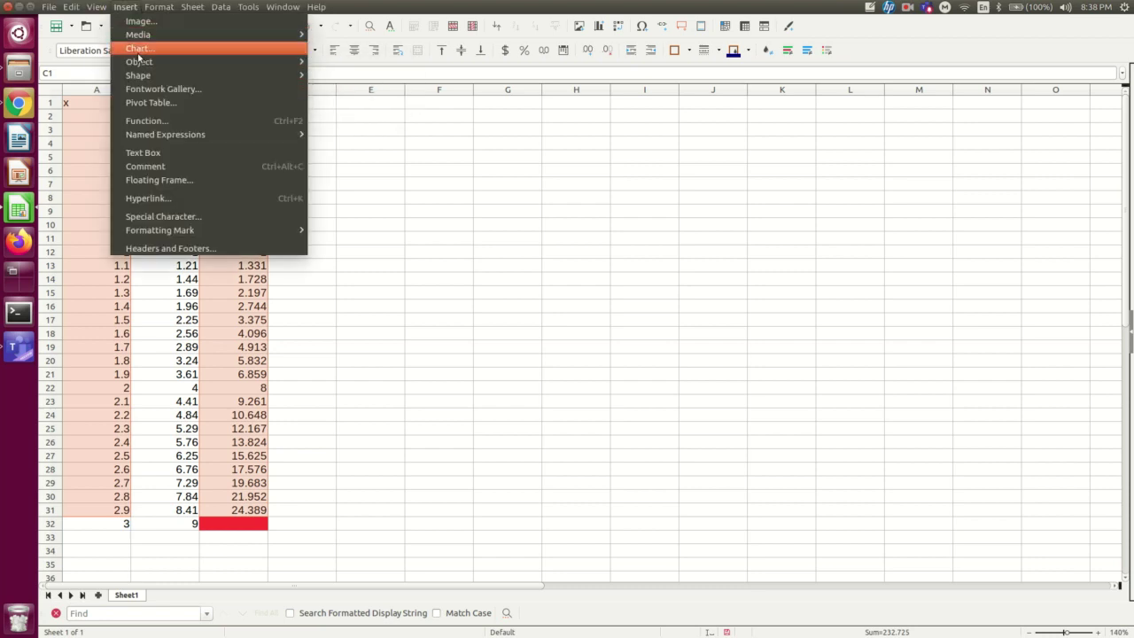
left_click(139, 49)
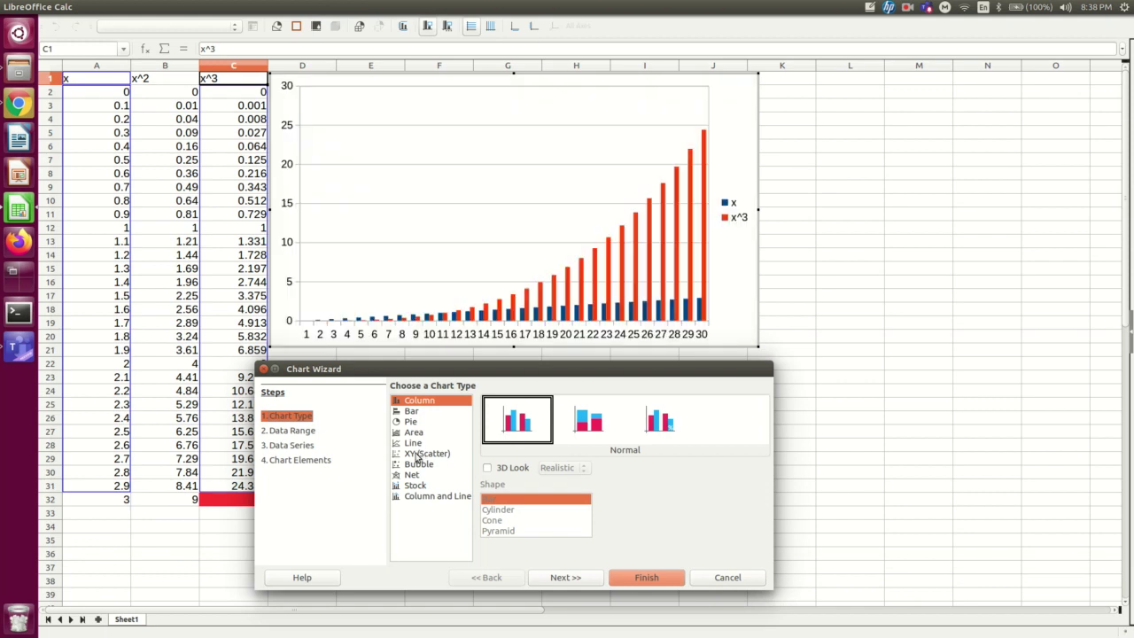
left_click(418, 454)
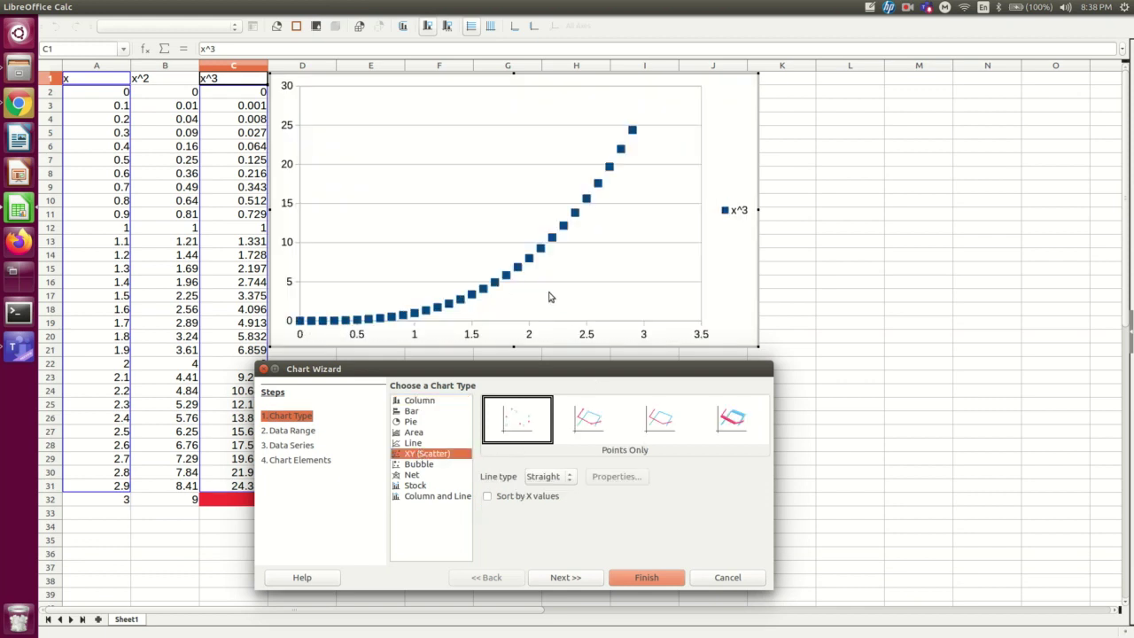
Title the chart 'This is working' with axis titles x and x^3, no legend, and finish.
left_click(287, 459)
type("This is working")
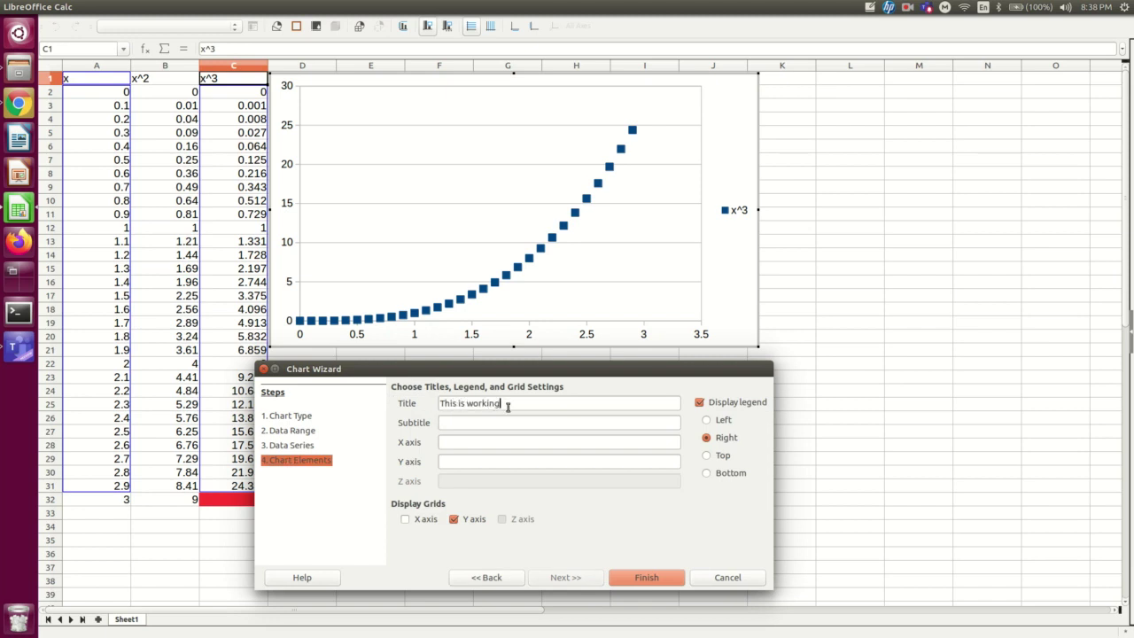
key("Tab")
key("Tab")
type("x")
key("Tab")
type("x^3")
left_click(700, 402)
key("Return")
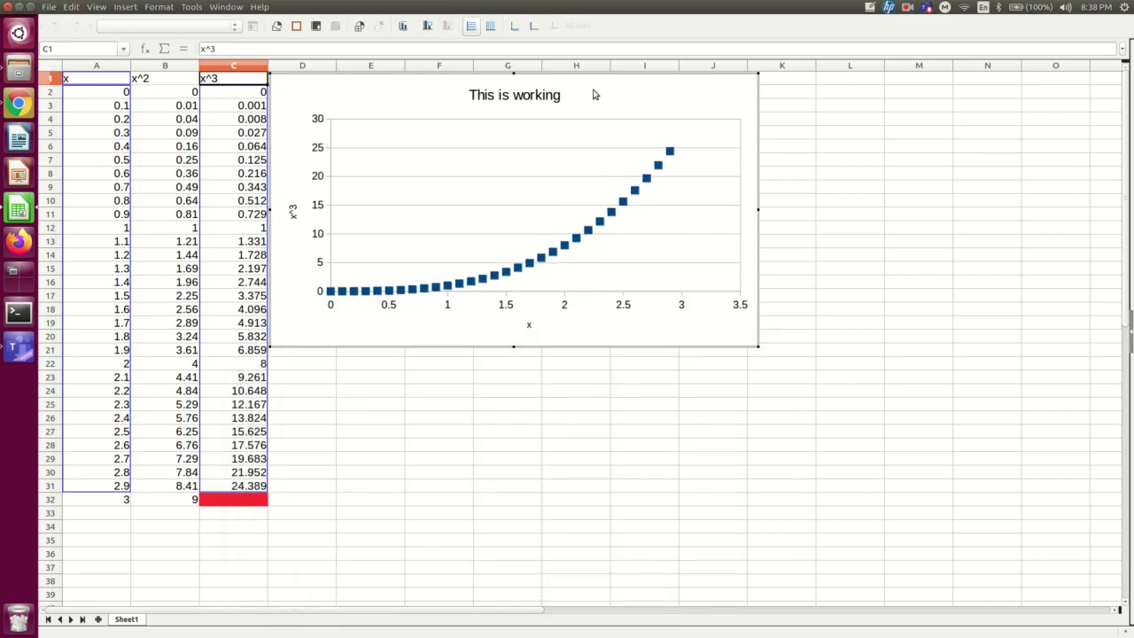
left_click(933, 190)
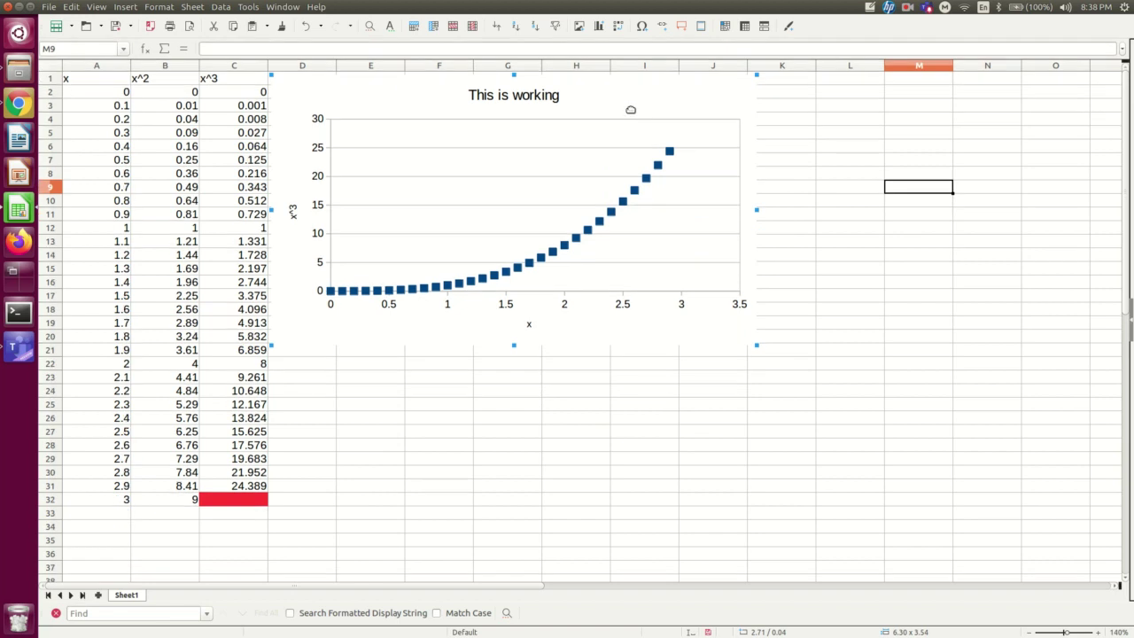
Drag the 'This is working' chart down and right off the table, then reselect cell C32.
left_click_drag(631, 105, 724, 210)
left_click(429, 501)
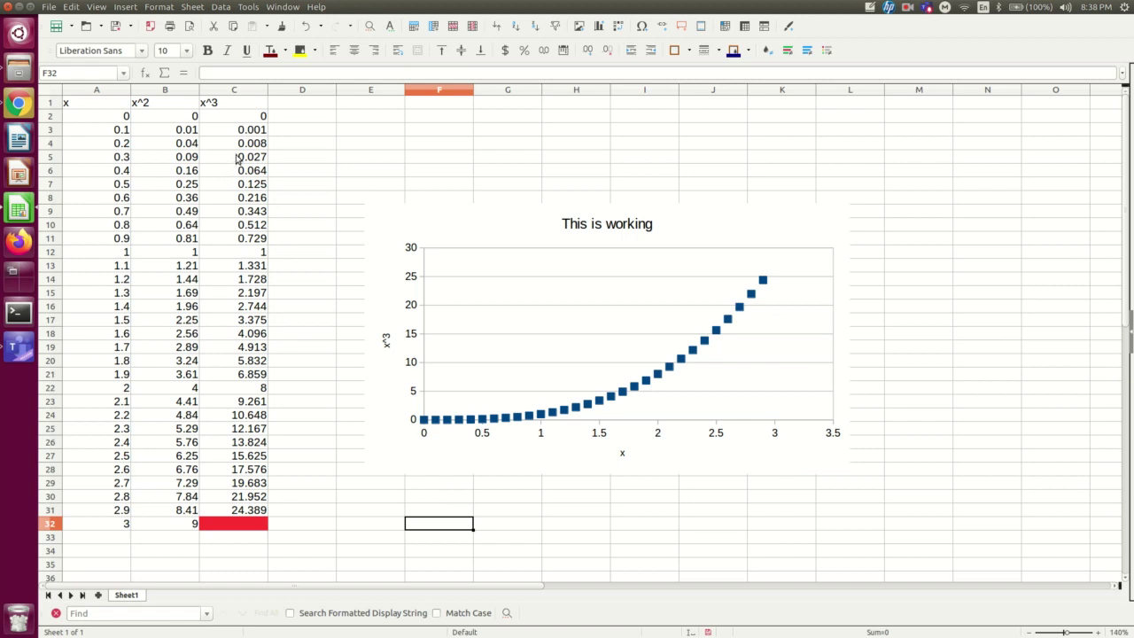
left_click(247, 530)
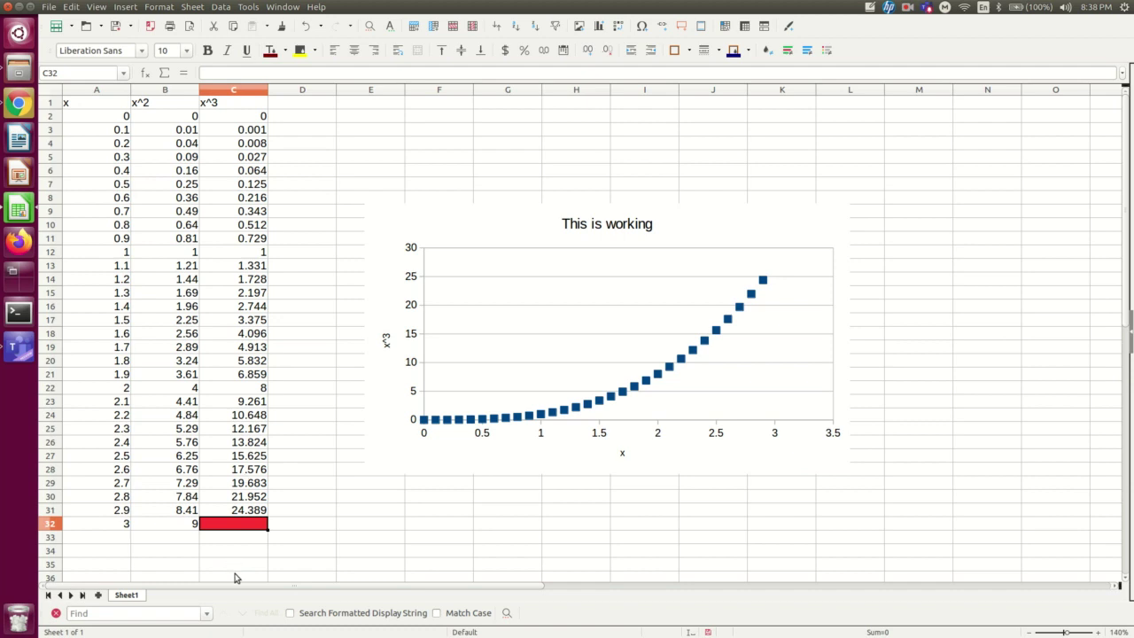
left_click(239, 537)
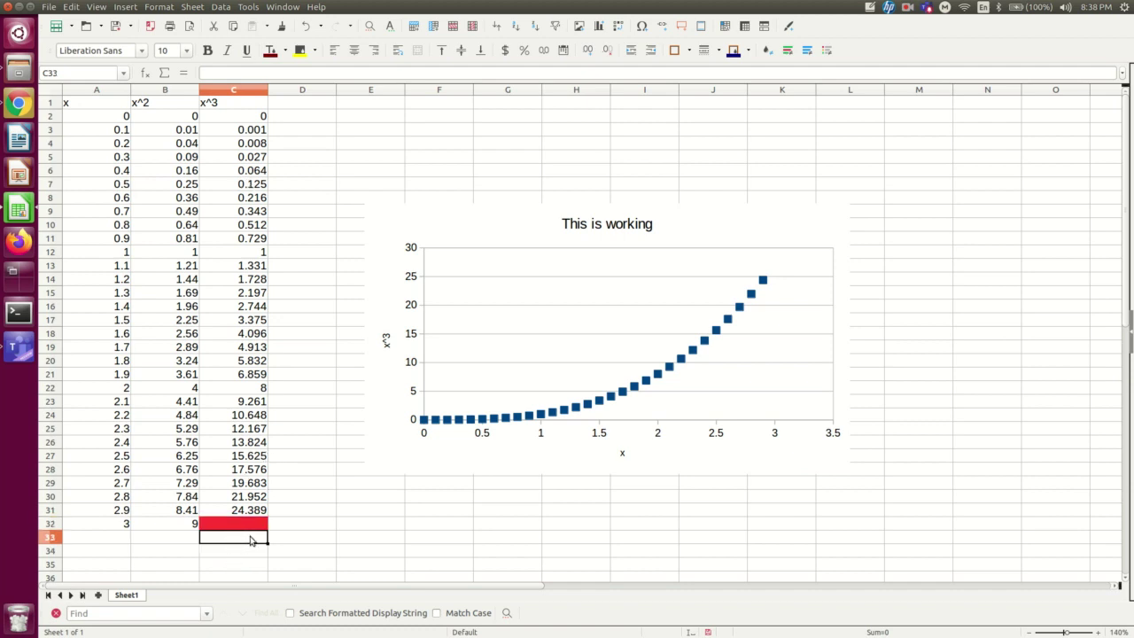
left_click(252, 526)
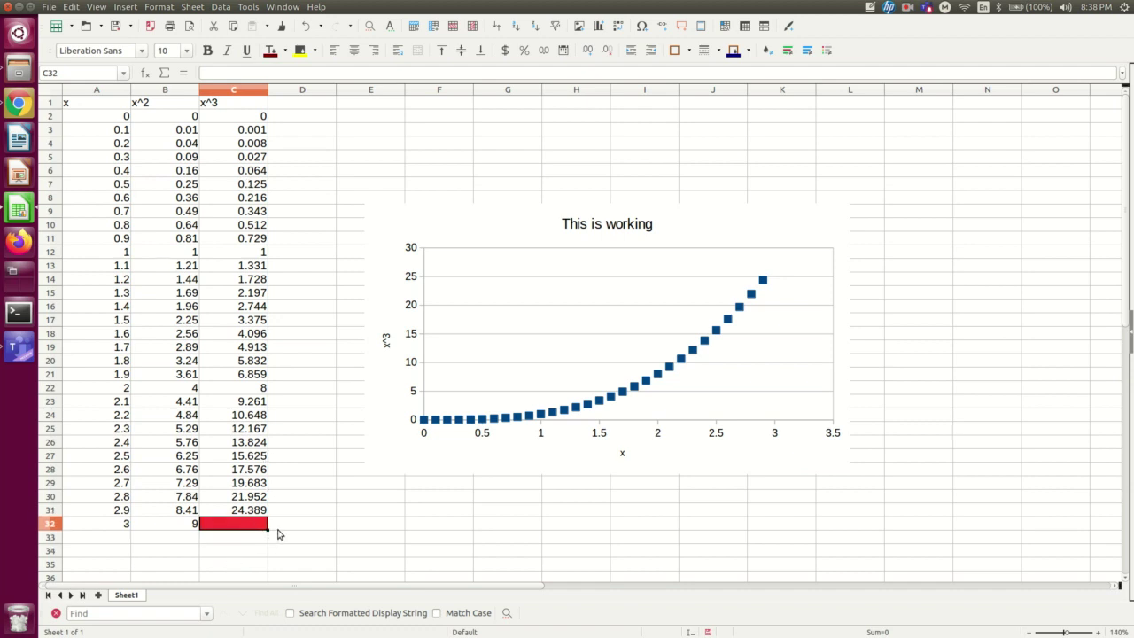